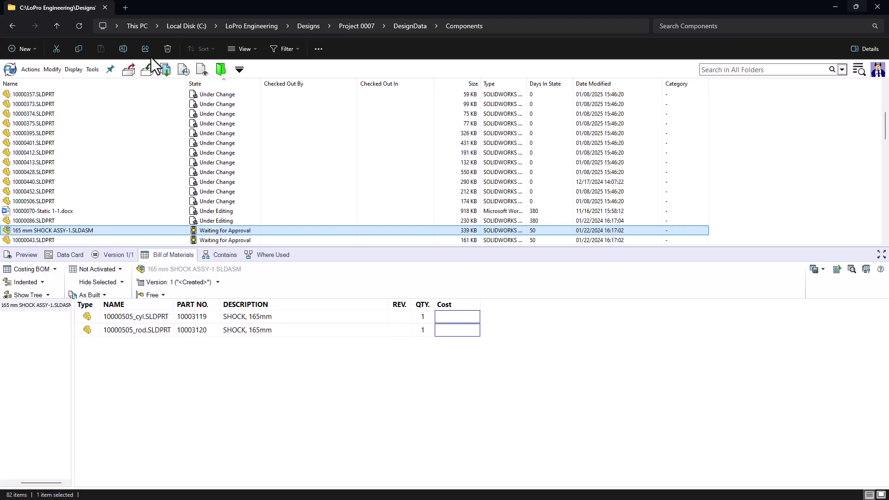
Step: Show the Bill of Materials for 165 mm SHOCK ASSY-1.SLDASM
click(20, 255)
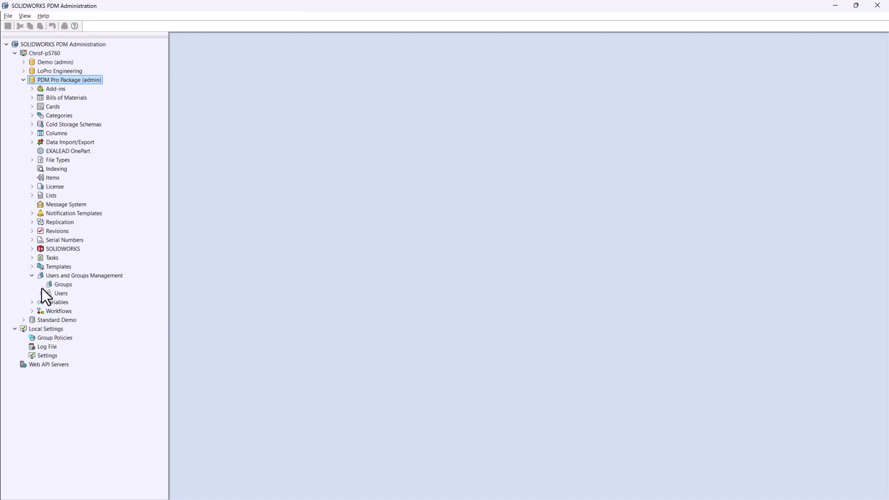
Step: Expand Users and Groups Management and start a new group, then cancel it
click(41, 294)
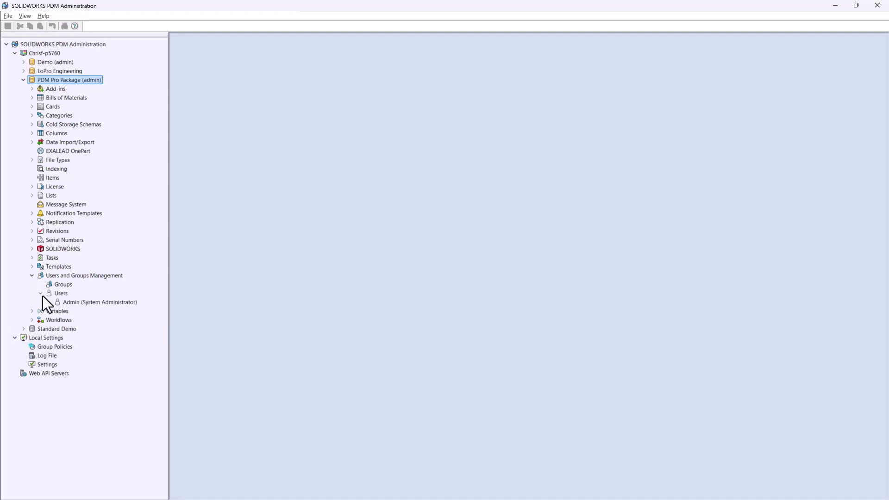
right_click(61, 286)
click(90, 302)
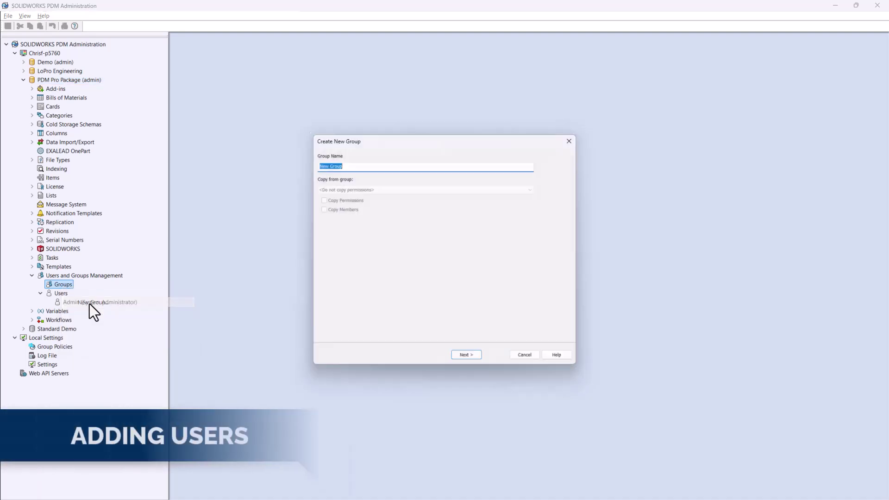
click(527, 353)
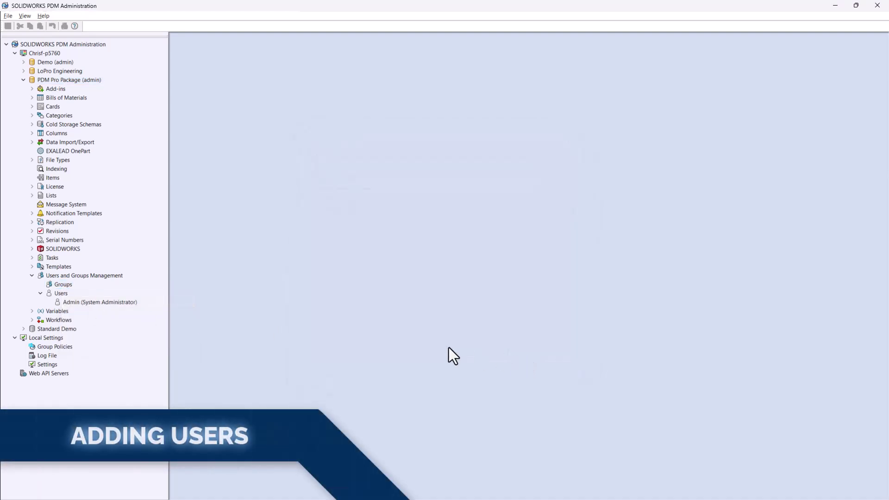
Step: Start adding a new user from the Users node, then cancel without adding anyone
right_click(57, 296)
click(79, 310)
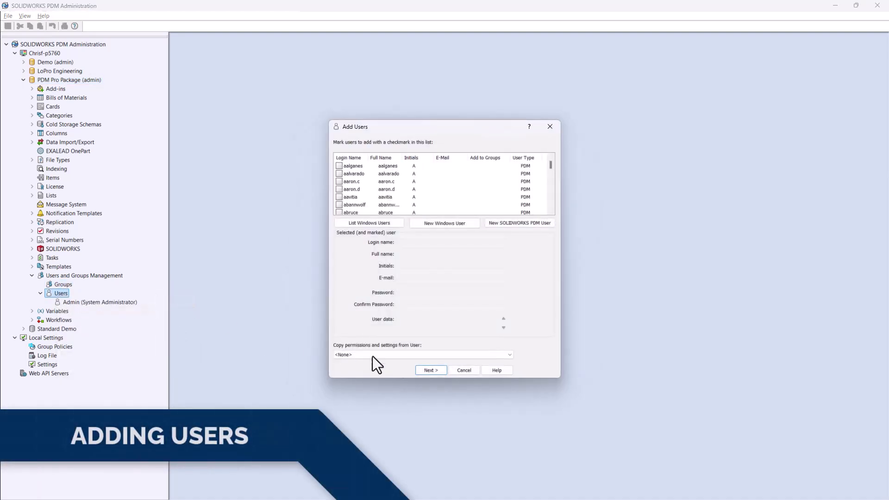
click(421, 368)
Step: Create a new vault user with a name and a confirmed password
right_click(60, 285)
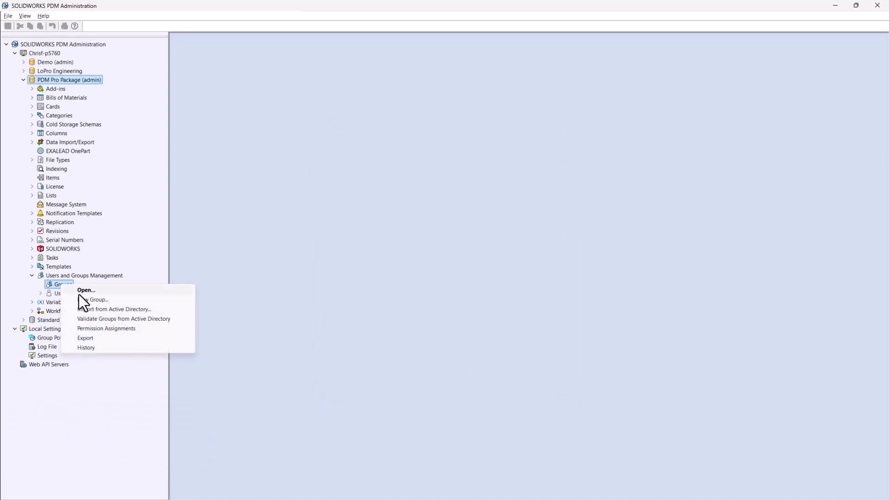
click(89, 300)
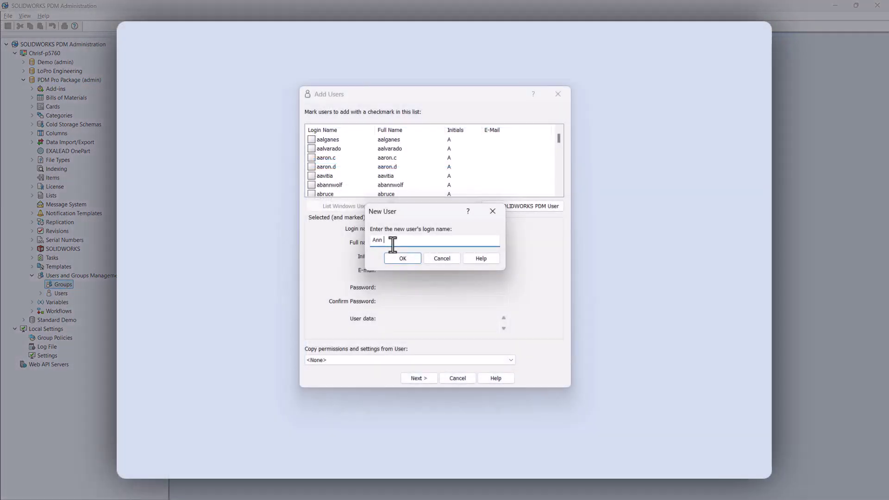
text(Jineer)
key(Return)
key(Tab)
text(pdm)
key(Tab)
text(pdm)
key(Return)
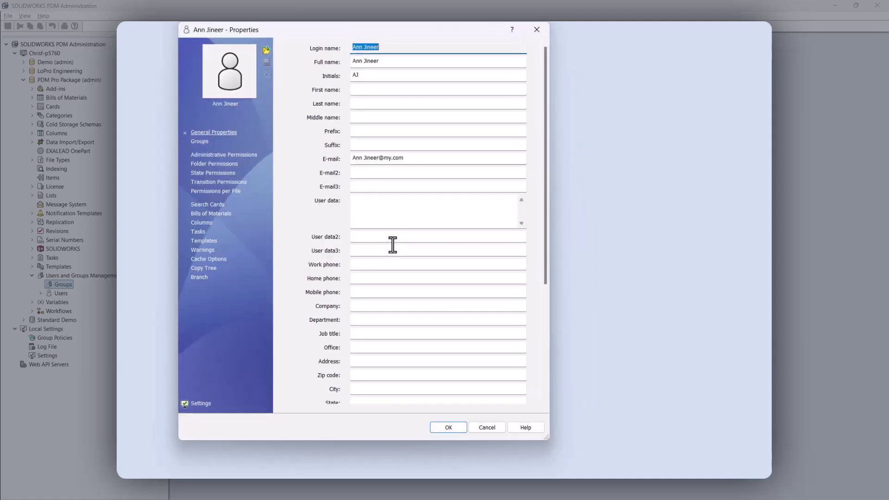
Step: Add the new user to the Engineering group and review its Pending Approval state permissions
click(199, 141)
click(444, 403)
click(270, 188)
click(362, 331)
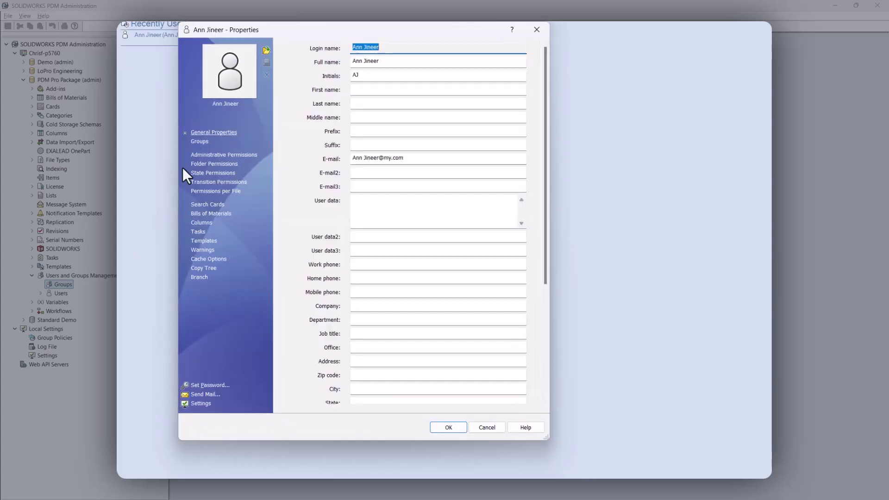
click(204, 173)
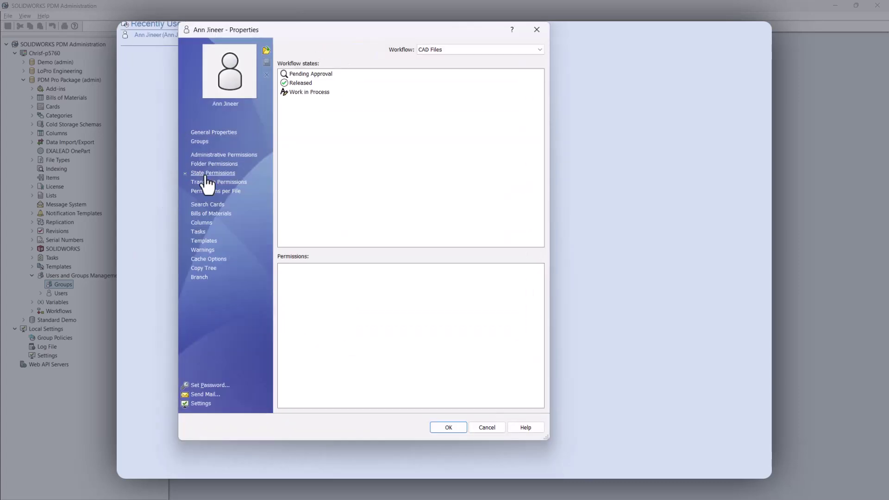
click(297, 73)
Step: Create the All Users group with 'Add new users automatically' and review its Design Workflow permissions
mouse_move(538, 333)
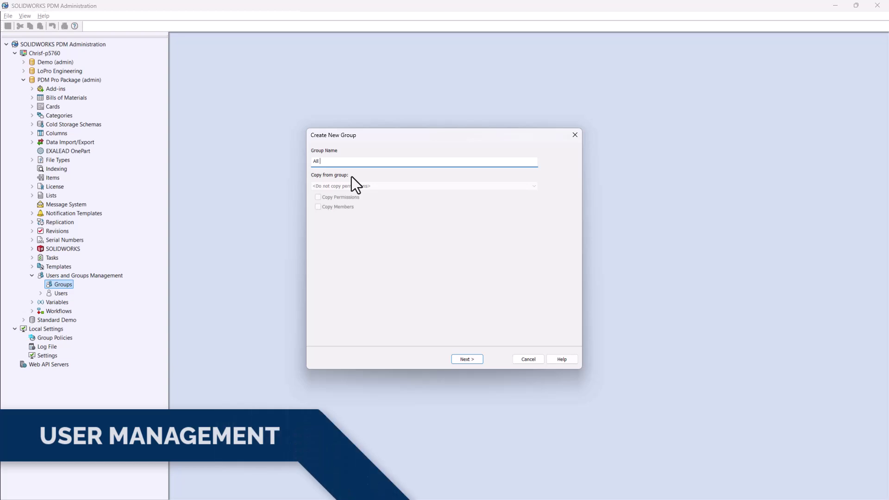
text(Users)
click(457, 361)
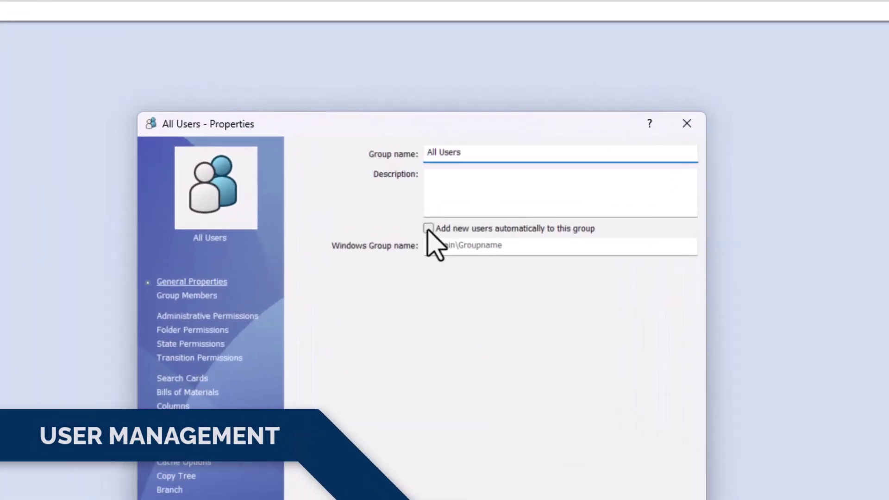
click(448, 147)
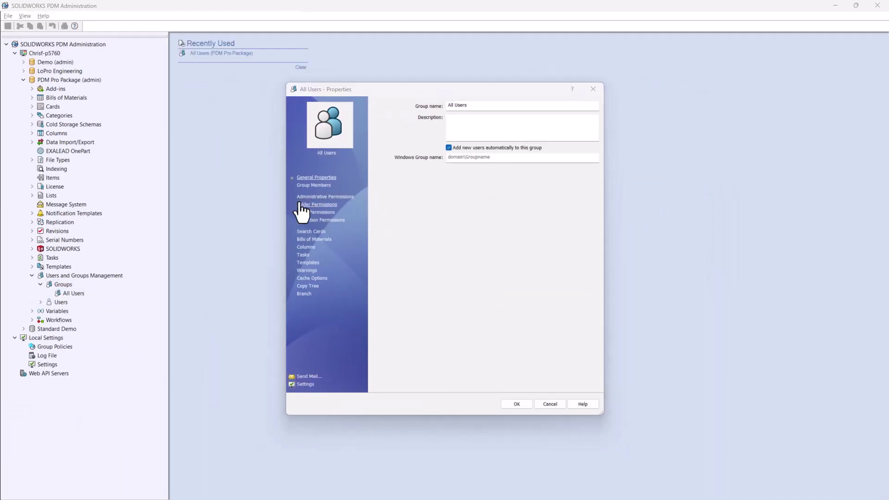
click(217, 310)
click(355, 185)
click(316, 212)
click(596, 107)
click(557, 127)
click(407, 151)
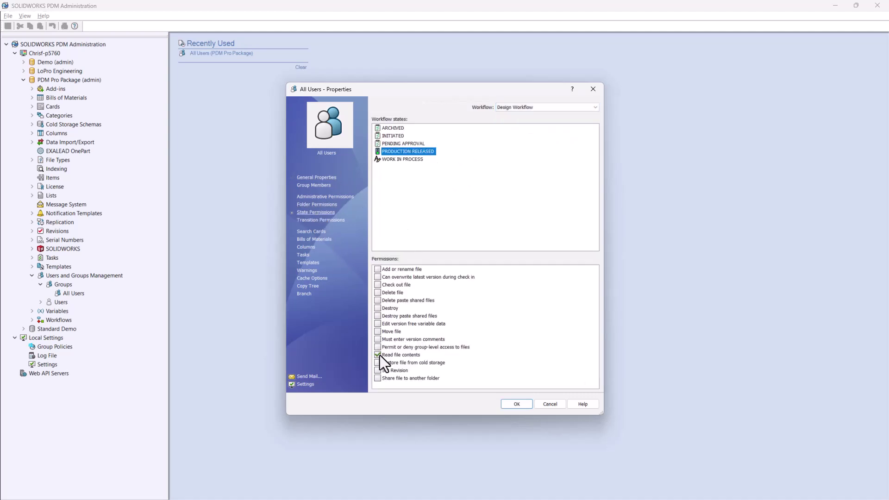
Step: Review All Users' Add or rename file folder permission, search cards, BOMs, columns and tasks, then save
click(319, 204)
click(387, 168)
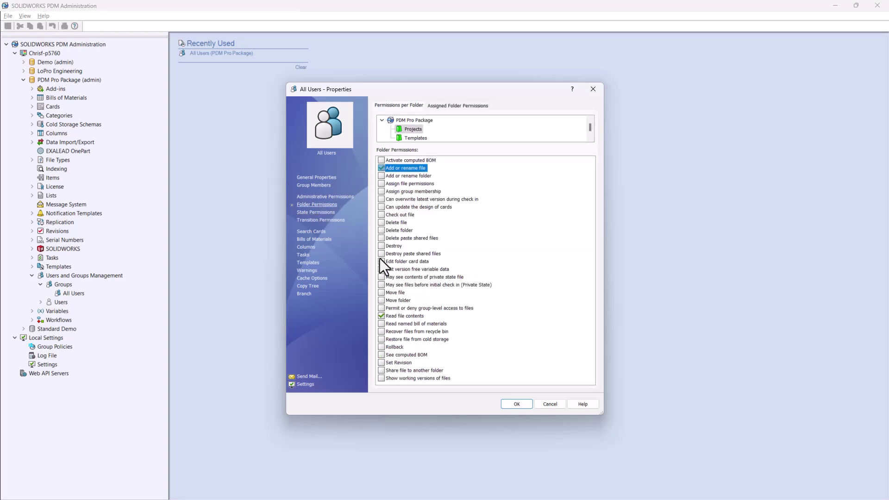
click(311, 232)
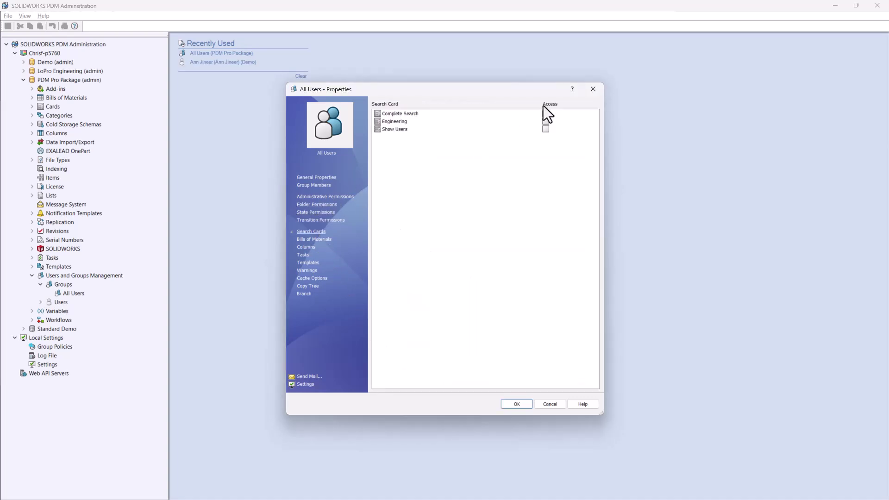
click(324, 240)
click(305, 247)
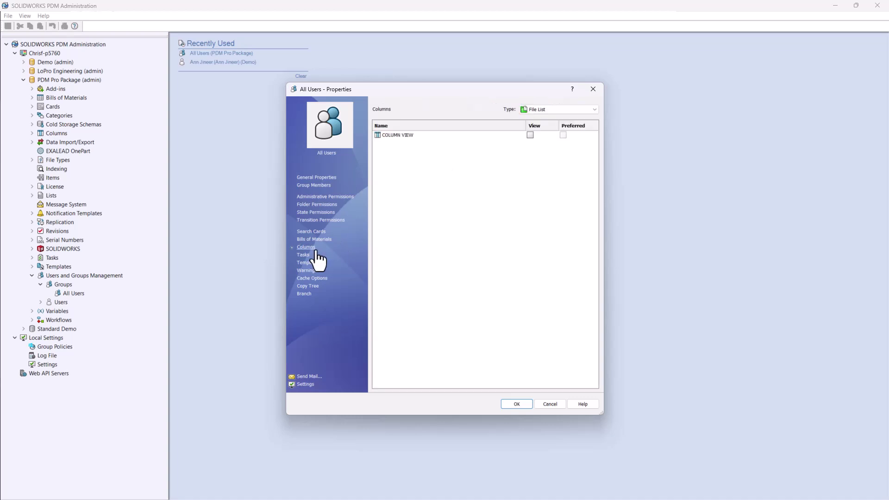
click(303, 255)
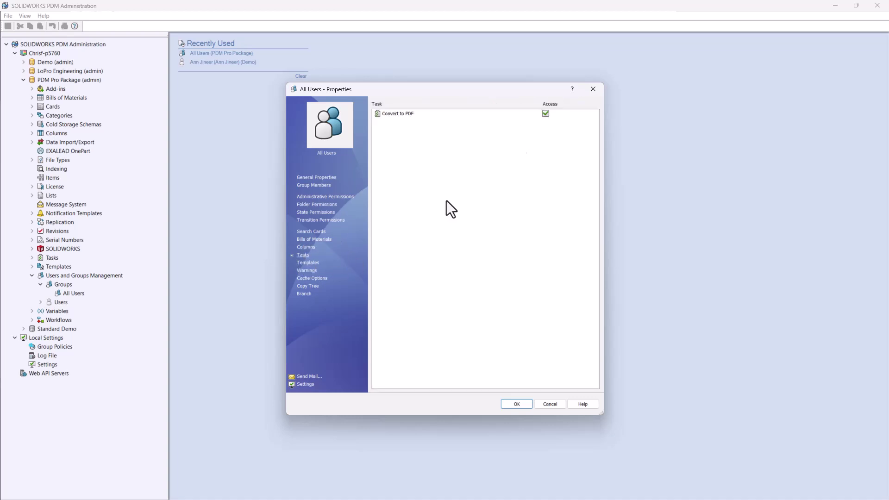
click(503, 404)
Step: Create the Managers group, copying settings and permissions from All Users
right_click(52, 285)
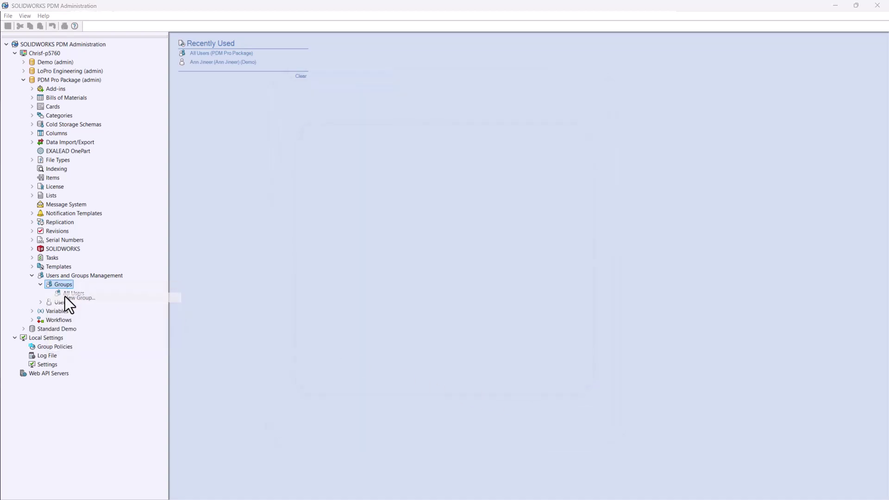
click(74, 297)
text(Managers)
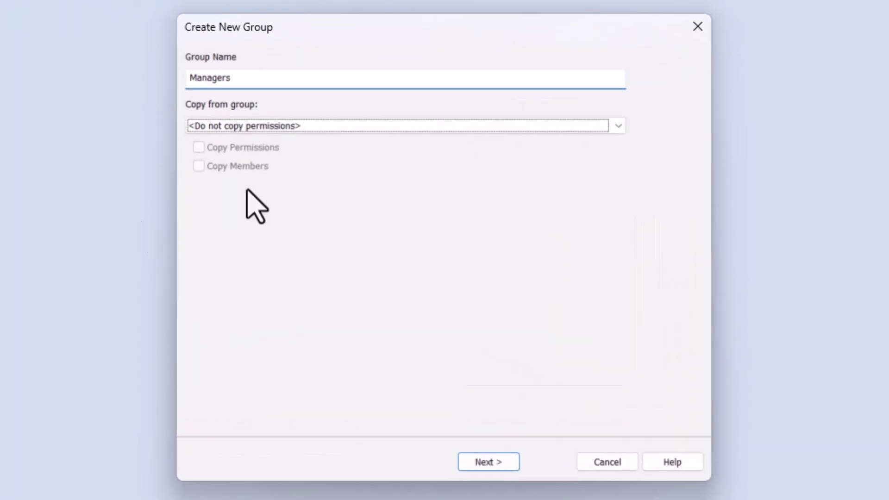
click(456, 166)
click(459, 182)
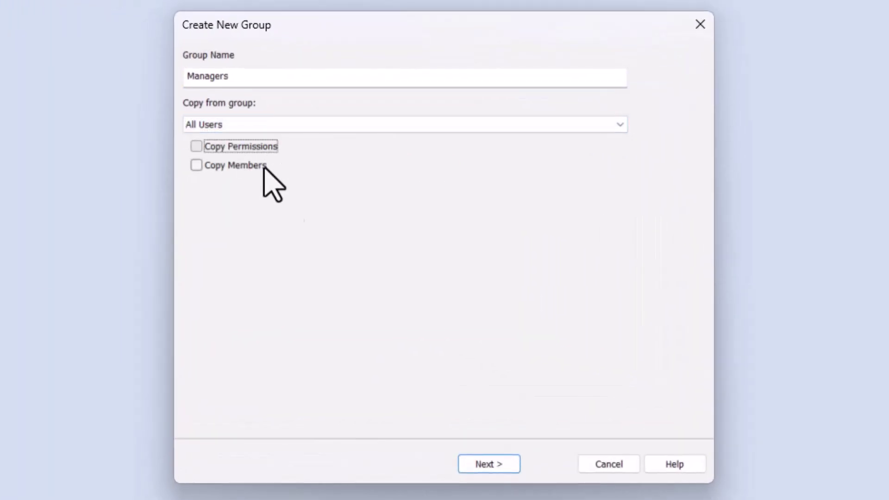
click(243, 147)
click(488, 464)
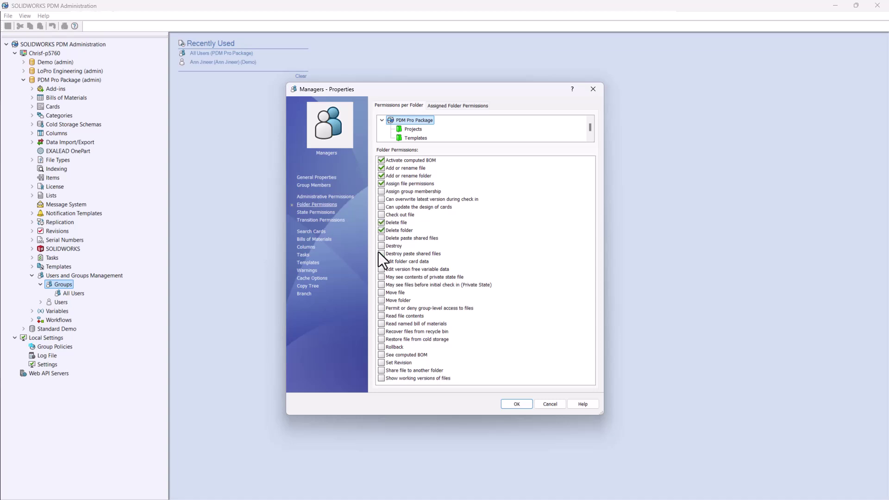
Step: Set Managers' permissions on all five Design Workflow states and the TO RELEASED transition
click(303, 213)
click(582, 108)
click(532, 120)
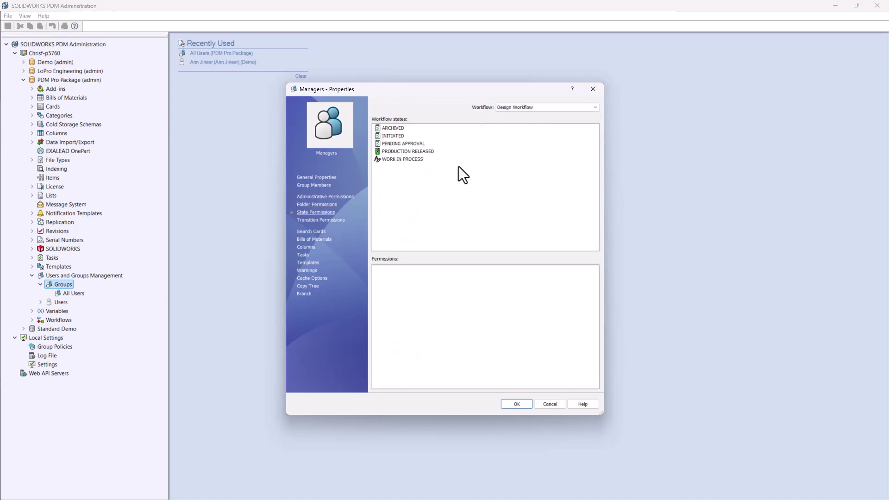
drag(472, 127, 382, 165)
click(328, 220)
click(528, 107)
click(515, 121)
click(398, 169)
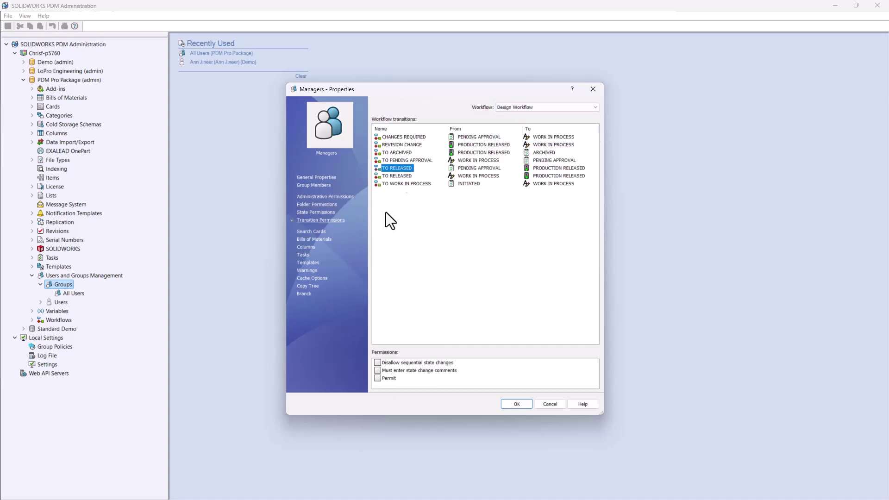
Step: Grant Managers the Engineering and Show Users search cards
click(311, 232)
click(546, 121)
click(545, 129)
click(314, 239)
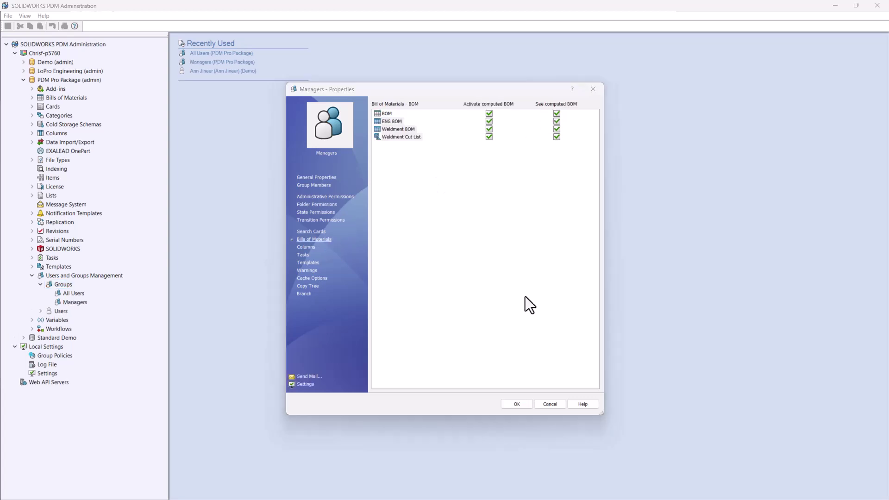
Step: Save the Managers group and create a new PDM user with a name and password
click(513, 403)
right_click(62, 311)
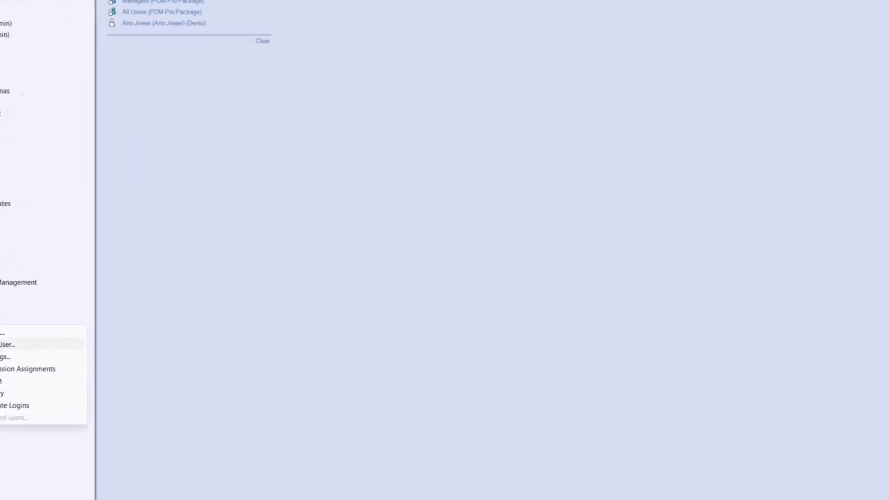
click(80, 322)
click(559, 207)
text(Manny Jirh)
key(Return)
click(481, 324)
text(abc)
key(Tab)
text(abc)
Step: Copy the new user's settings from Admin and clear every administrative permission
click(452, 429)
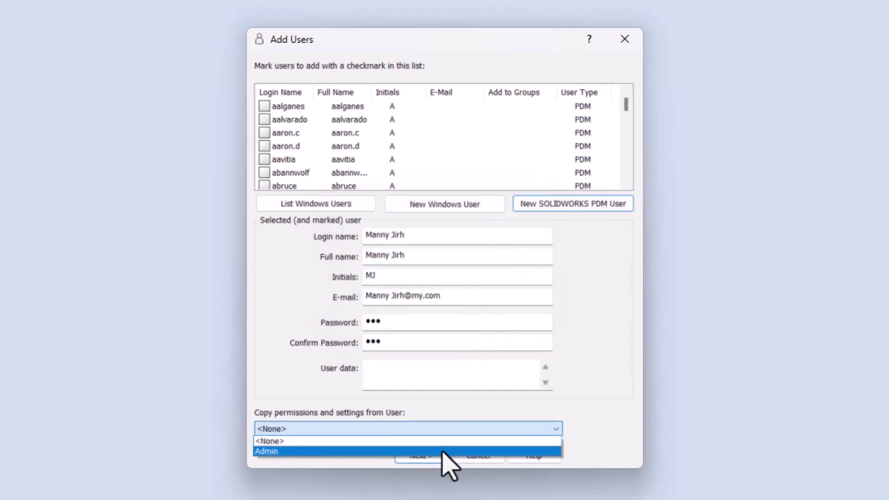
click(445, 452)
click(425, 412)
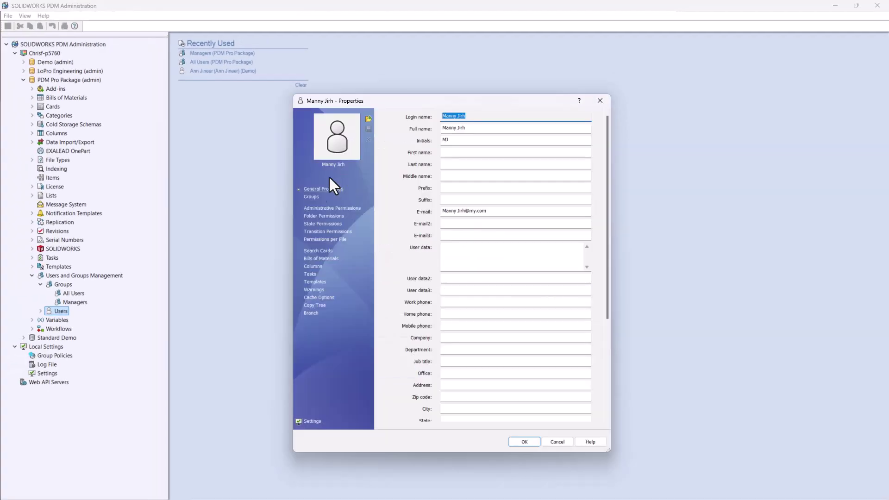
click(310, 197)
click(308, 208)
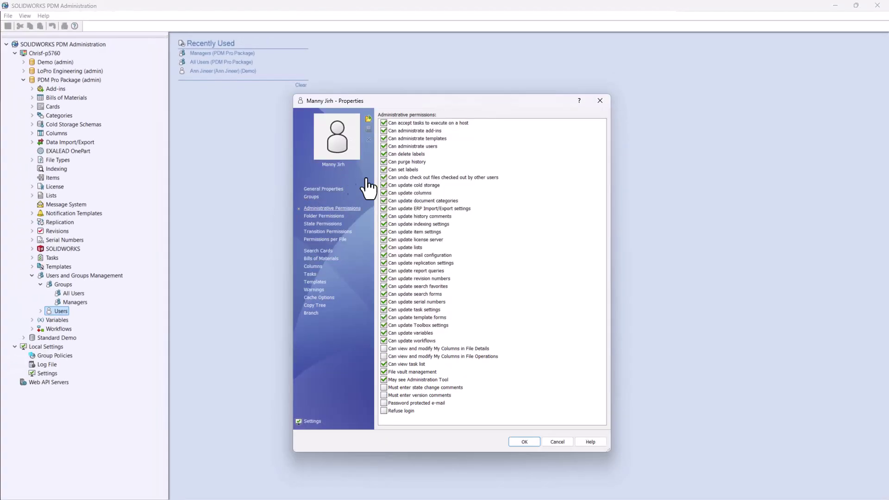
shift+click(406, 409)
click(384, 317)
Step: Enable 'Always work with latest version' in the user's reference dialog settings and save the user
click(311, 422)
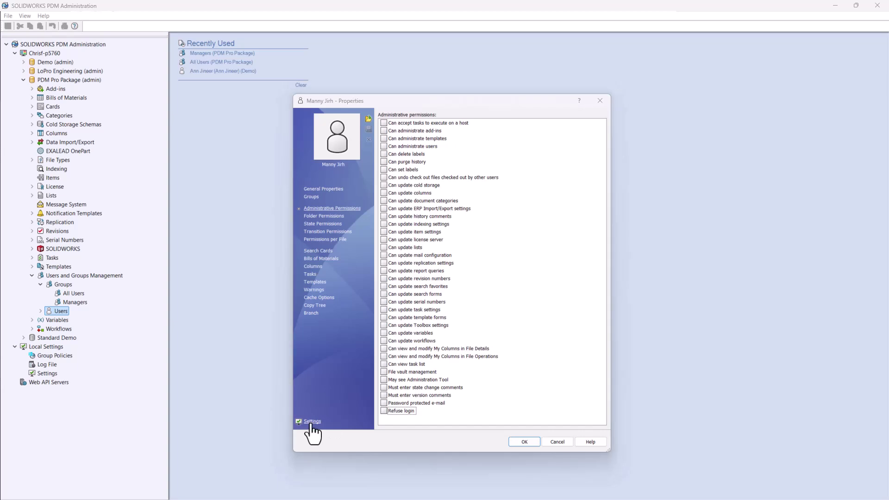
click(329, 260)
click(402, 215)
click(514, 393)
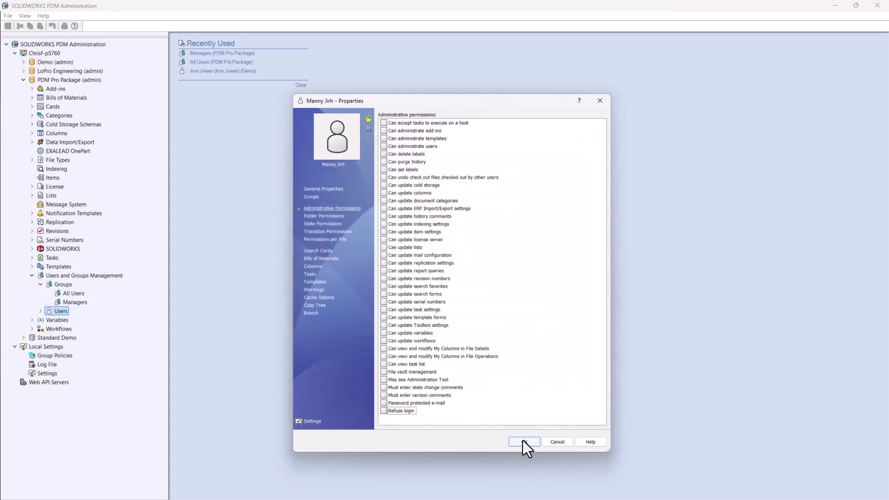
click(523, 442)
right_click(62, 282)
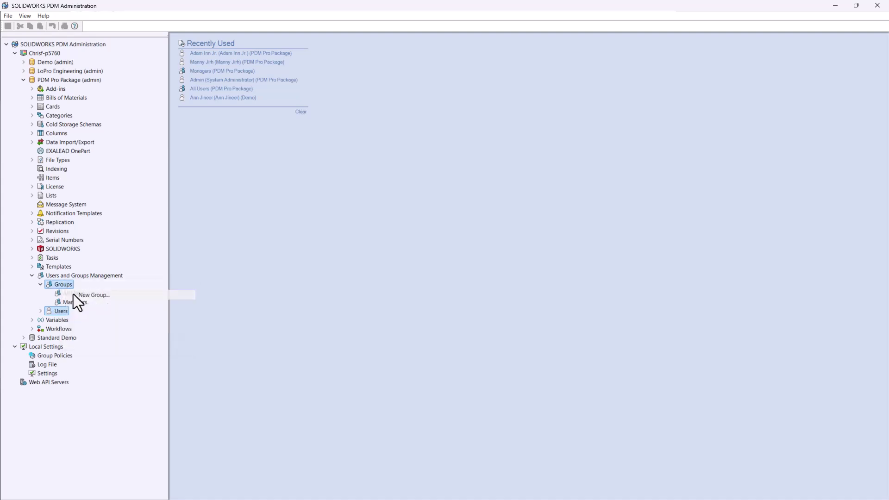
Step: Create the CAD Admin group with 'Can administrate users' and 'Assign group membership' permissions
click(73, 294)
text(CAD)
text( Users)
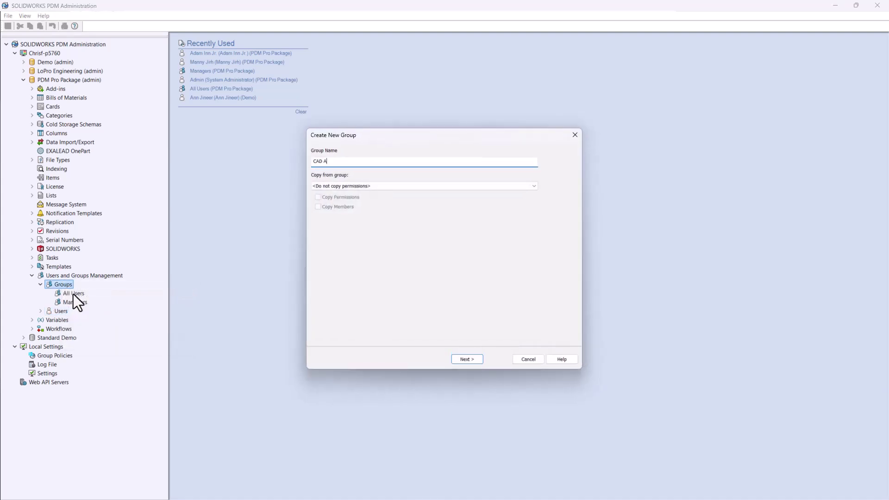
click(468, 363)
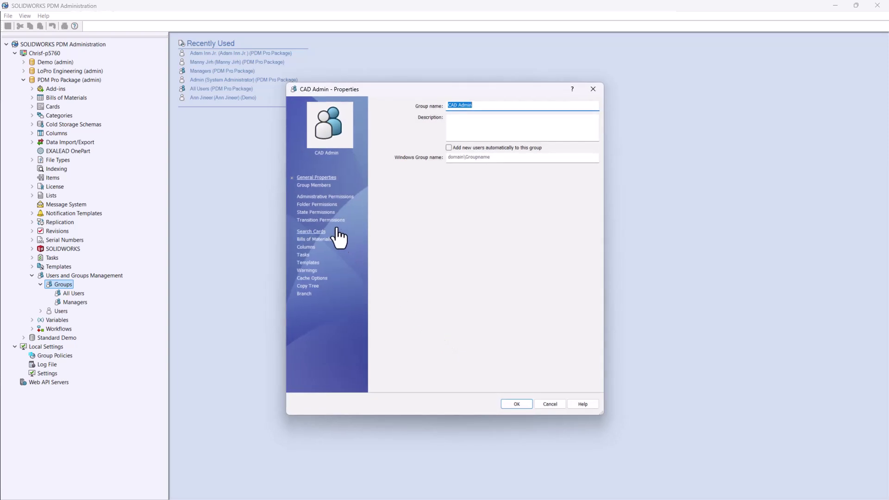
click(318, 197)
click(377, 137)
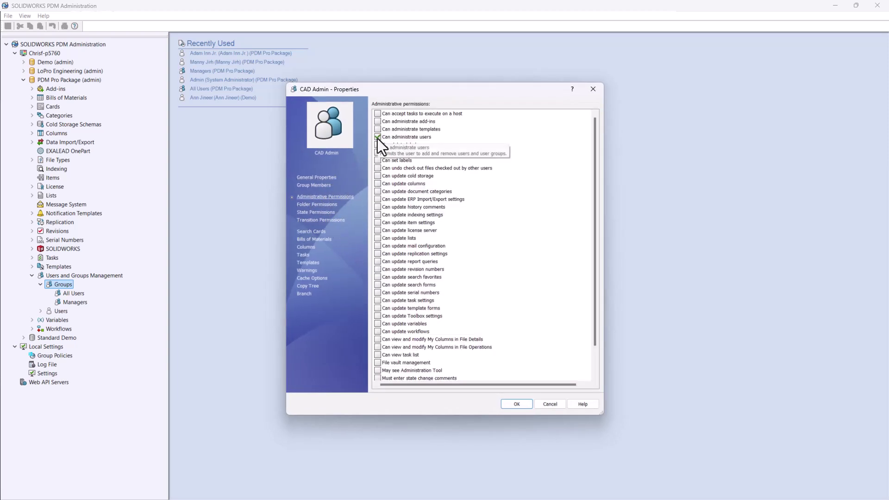
click(324, 204)
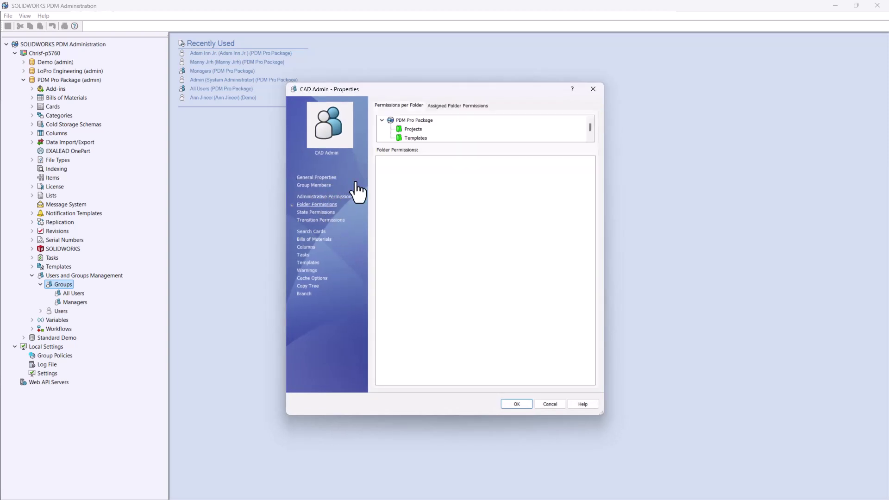
click(381, 192)
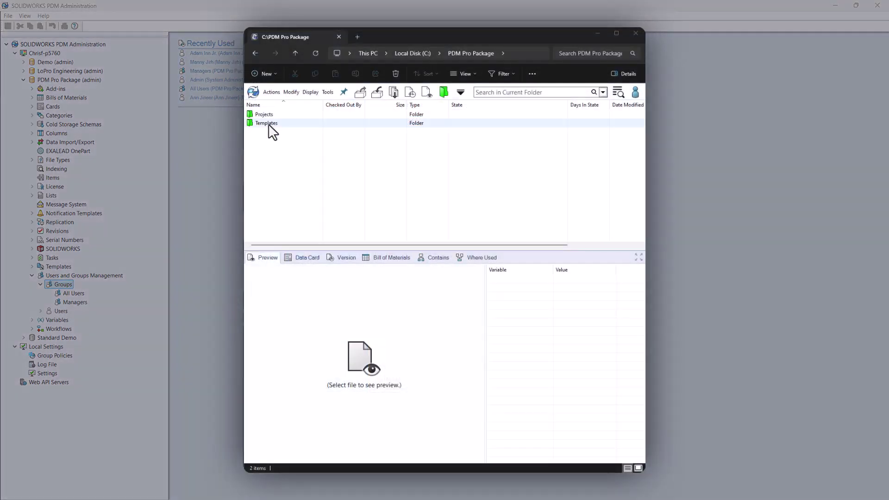
Step: Open the Templates folder's properties and list the CAD Admin group's members
click(268, 123)
click(311, 92)
click(342, 211)
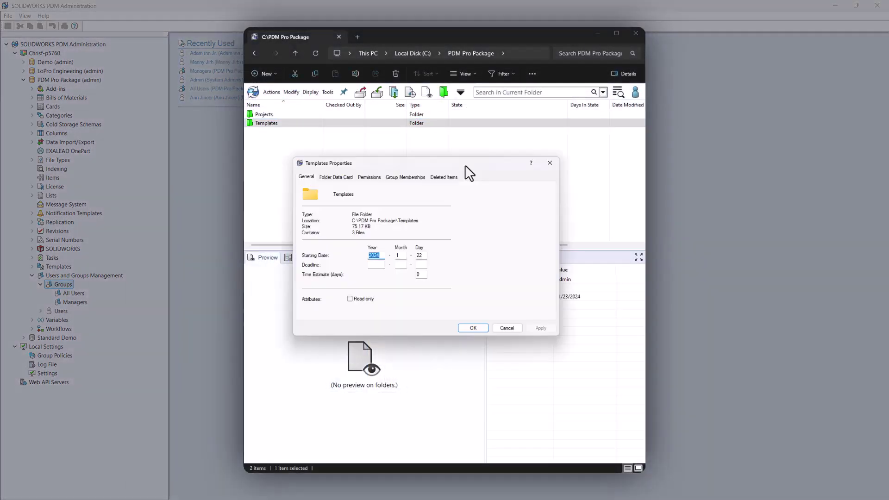
click(324, 205)
click(434, 206)
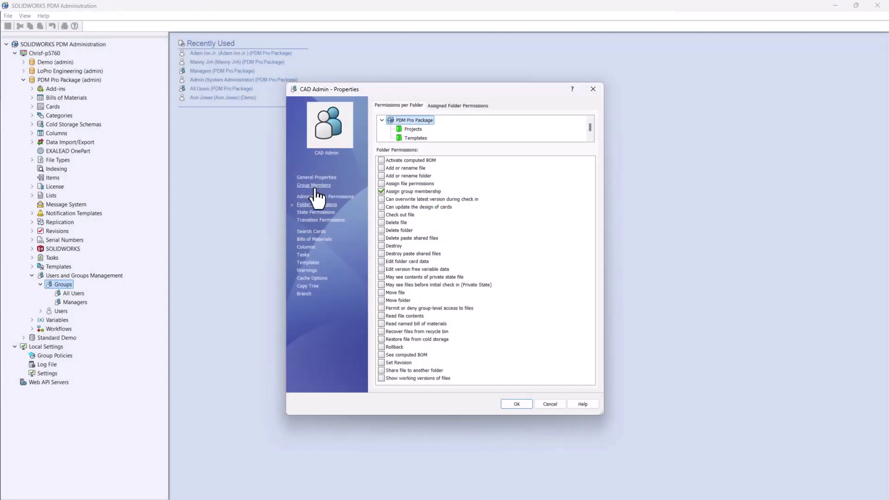
Step: Add the two selected users as members of CAD Admin
click(361, 186)
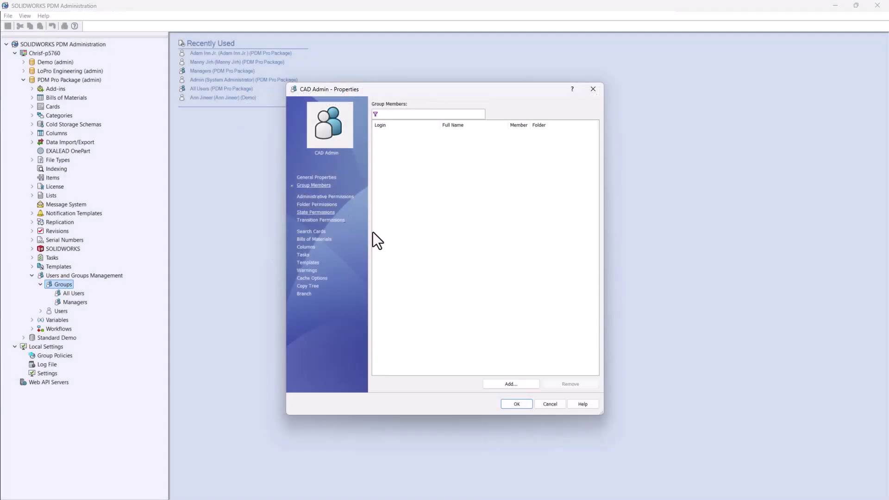
click(511, 384)
click(364, 204)
click(364, 220)
click(447, 335)
Step: Review the reference dialog client settings, then log into the vault with the account password
click(301, 383)
click(316, 232)
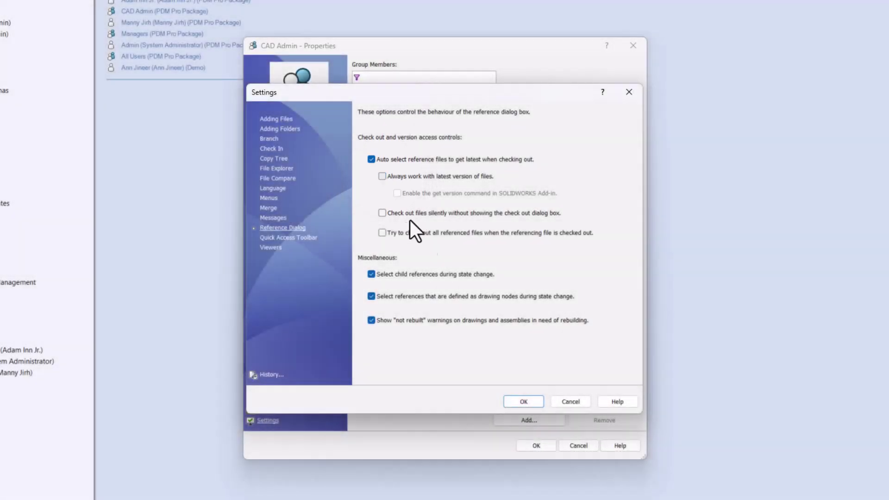
click(522, 401)
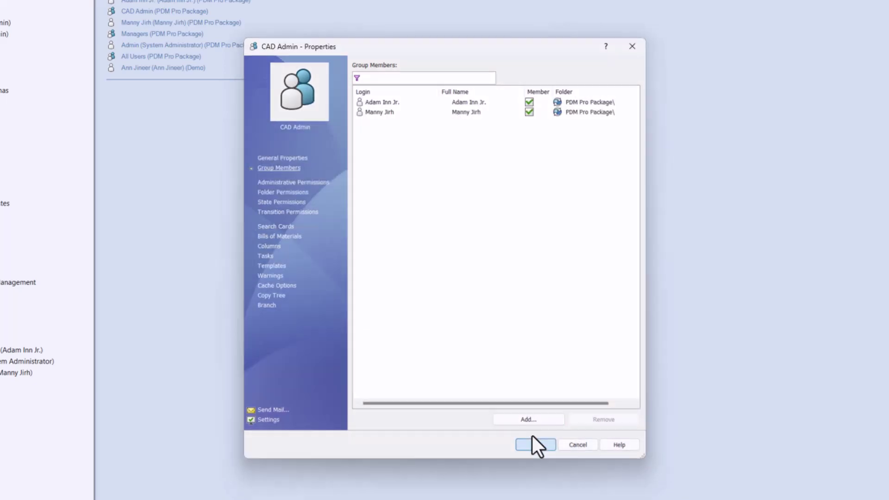
click(480, 260)
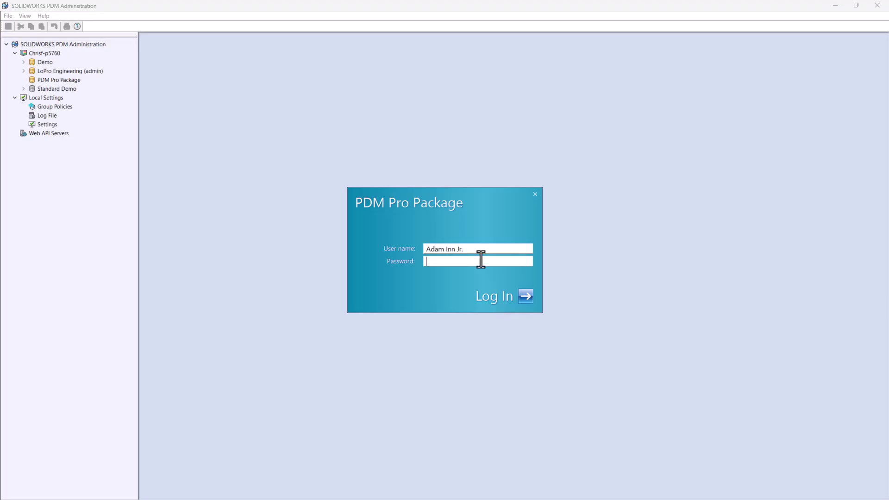
text(****)
key(Return)
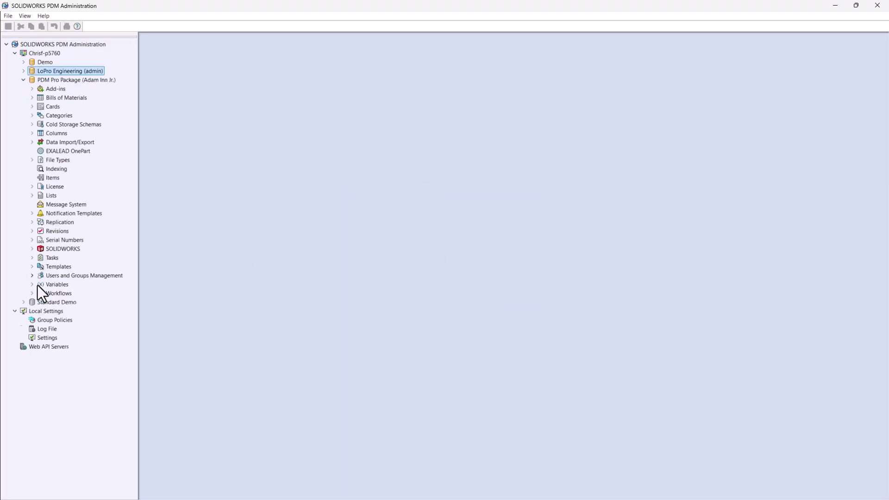
Step: Open the logged-in user's properties and review his inherited administrative permissions
click(40, 293)
double_click(92, 302)
click(338, 184)
mouse_move(586, 115)
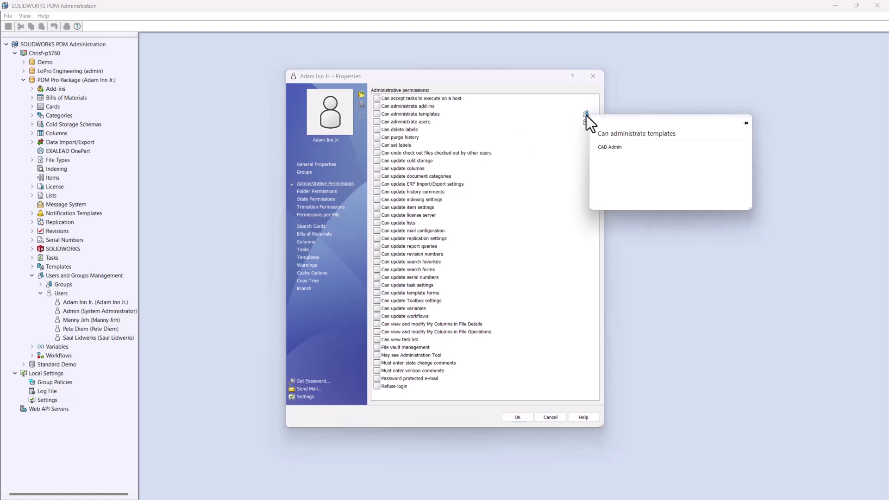
click(517, 418)
Step: Review the first user's properties and group memberships before deleting him
right_click(109, 329)
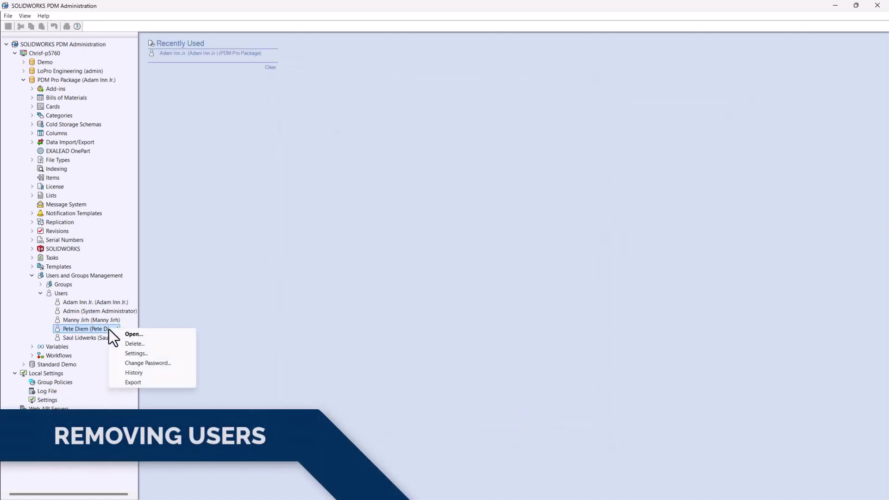
click(134, 343)
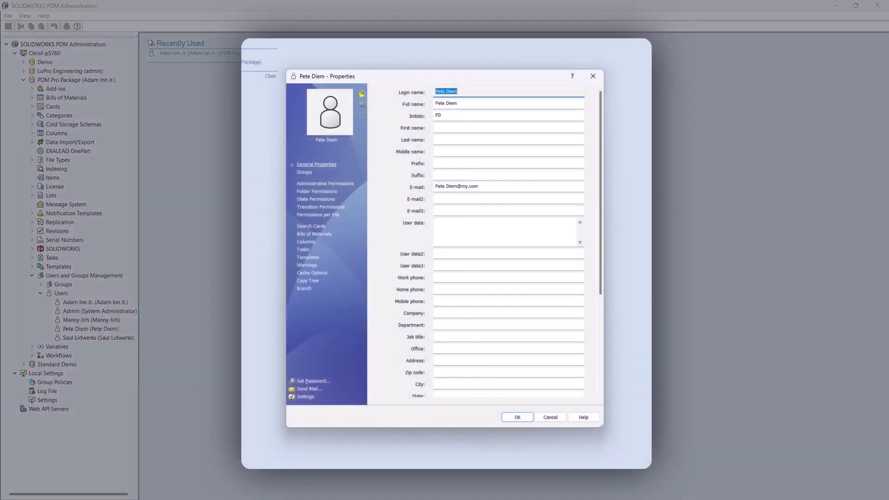
drag(477, 185, 432, 186)
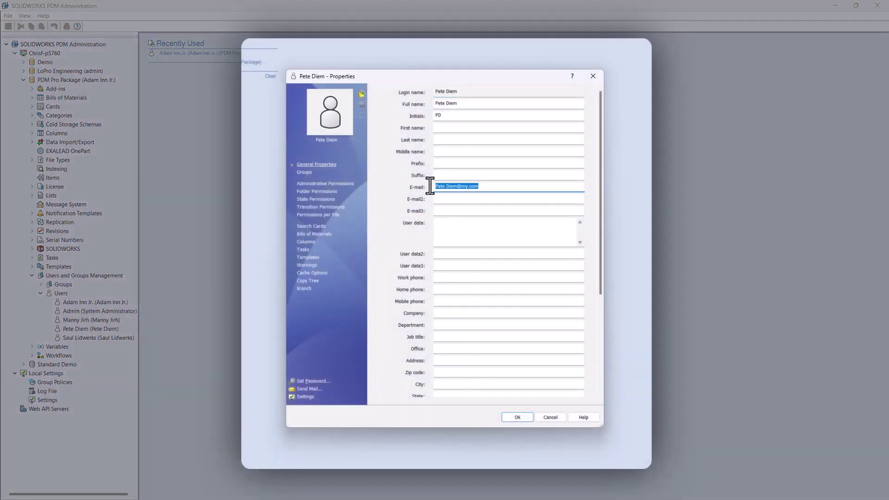
click(305, 172)
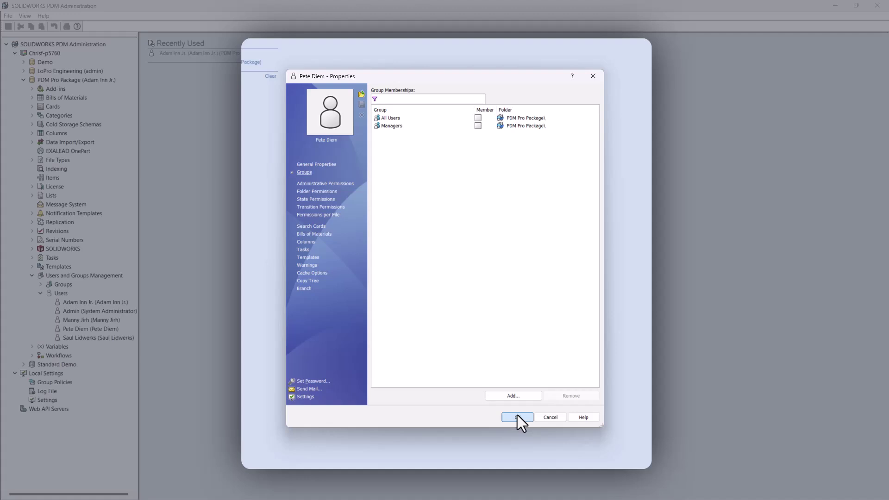
click(517, 417)
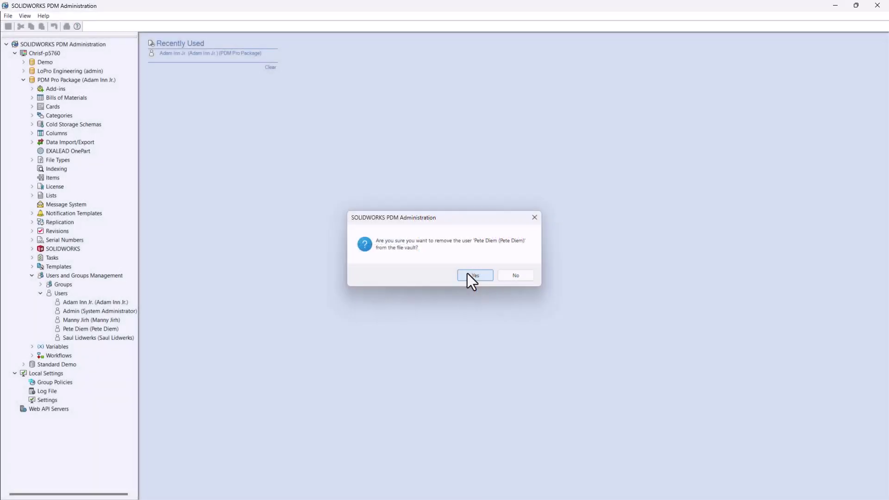
Step: Confirm deleting the first user, then delete the second user from the vault too
click(468, 273)
right_click(101, 330)
click(127, 344)
click(468, 274)
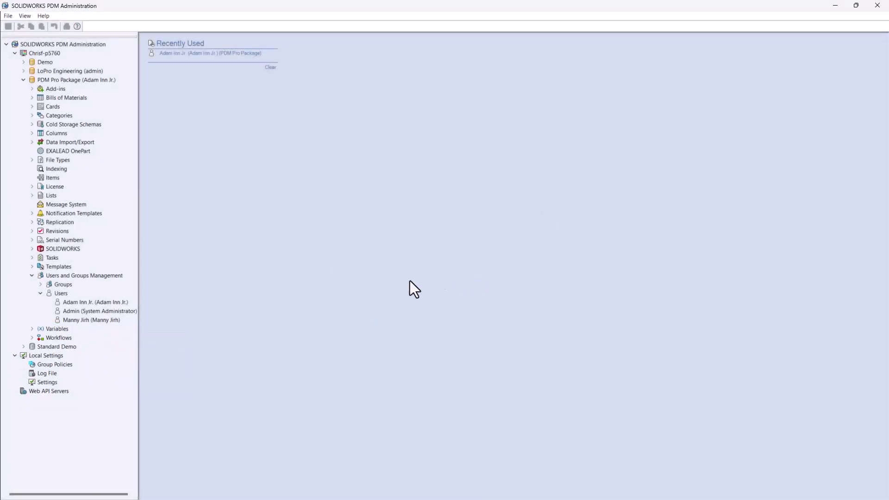
right_click(63, 294)
Step: Check 'Restore login' in Deleted Users, save the change and refresh the Users list
click(84, 366)
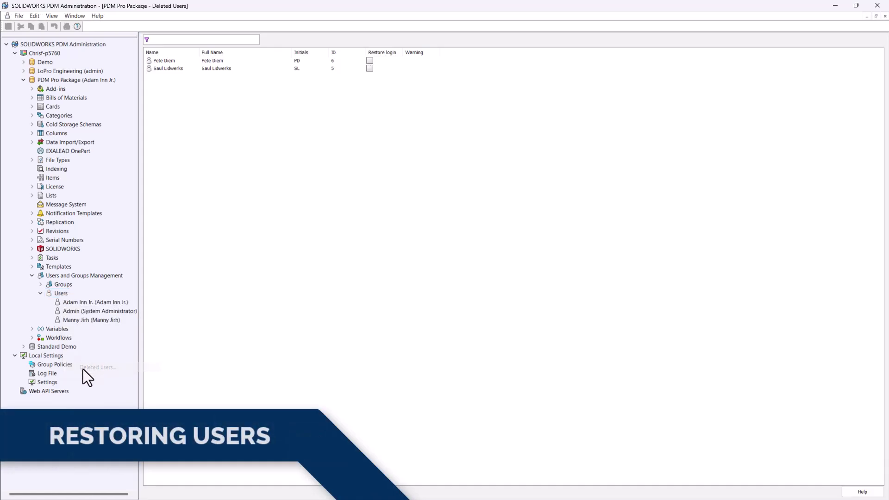
click(369, 61)
click(884, 16)
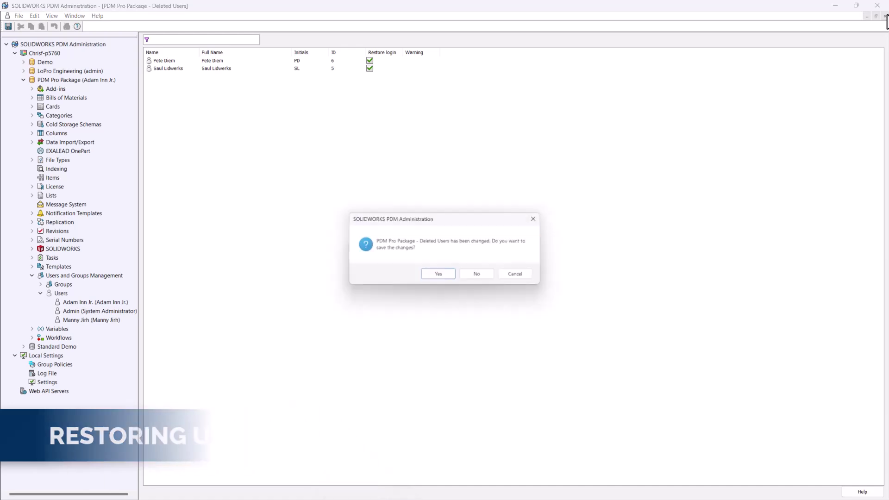
click(442, 277)
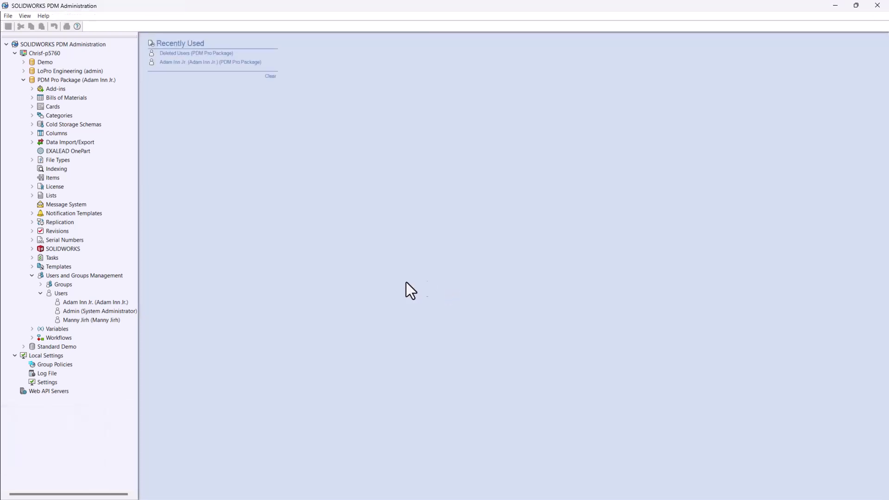
click(40, 293)
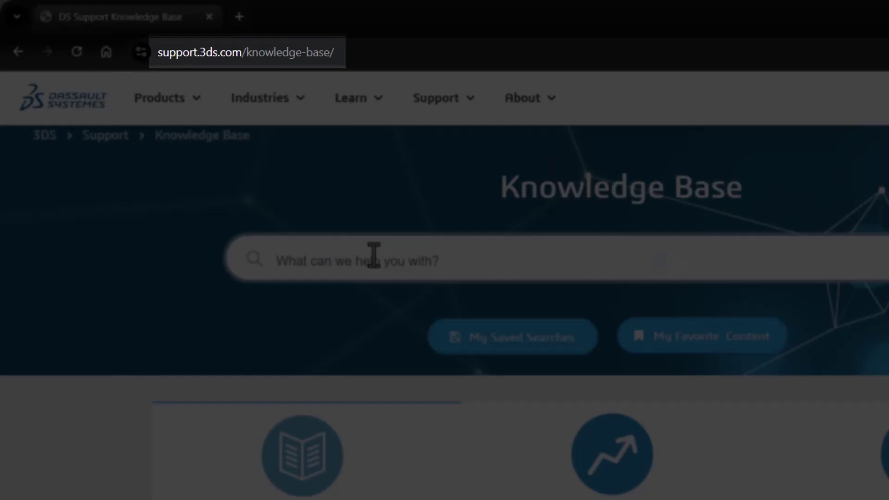
key(ctrl+v)
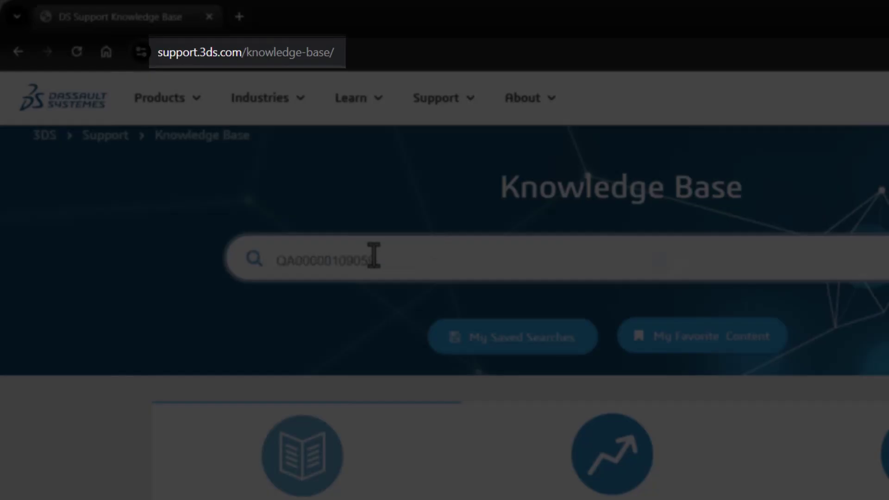
click(253, 260)
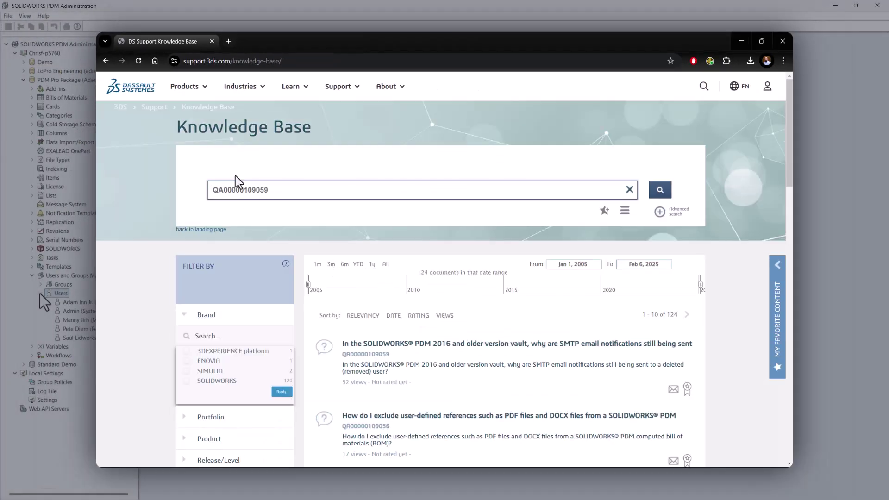
click(363, 344)
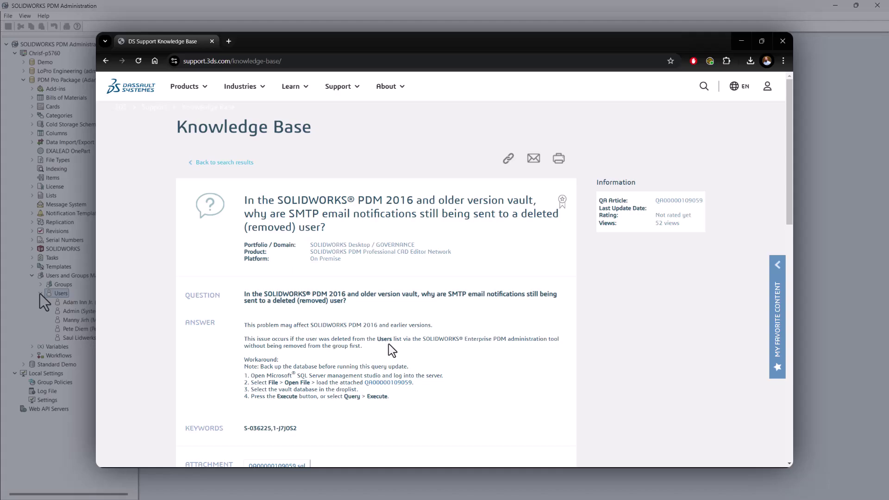
scroll(391, 351, down, 2)
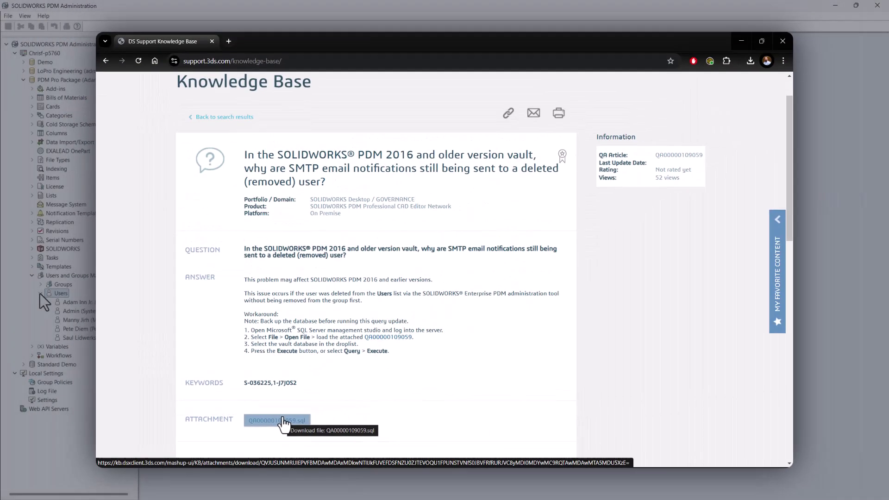
click(40, 293)
right_click(60, 294)
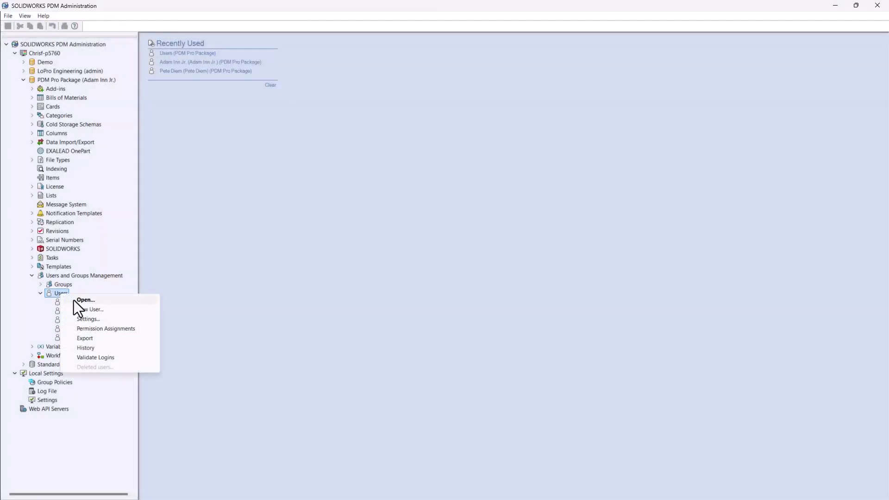
Step: Clear Refuse login for the first restored user and save the change
click(84, 300)
click(370, 84)
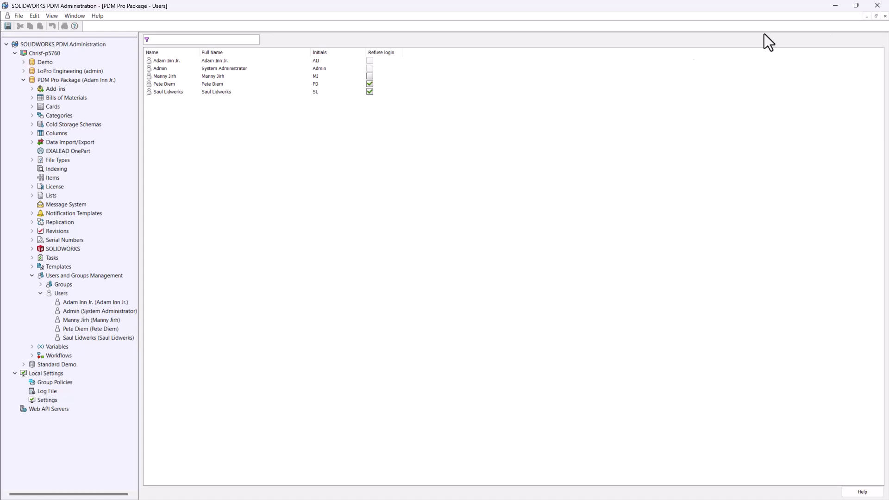
click(884, 16)
click(423, 276)
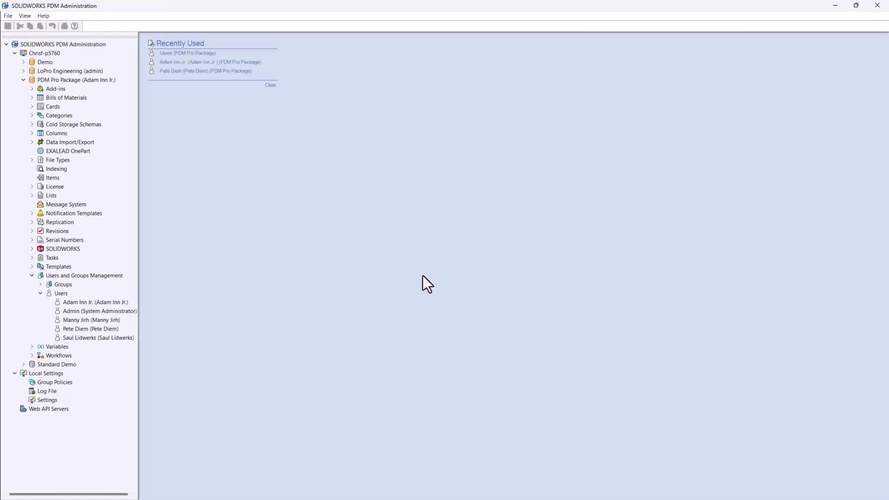
Step: Reopen the Users list, then close it and confirm saving the login changes
right_click(60, 295)
click(75, 299)
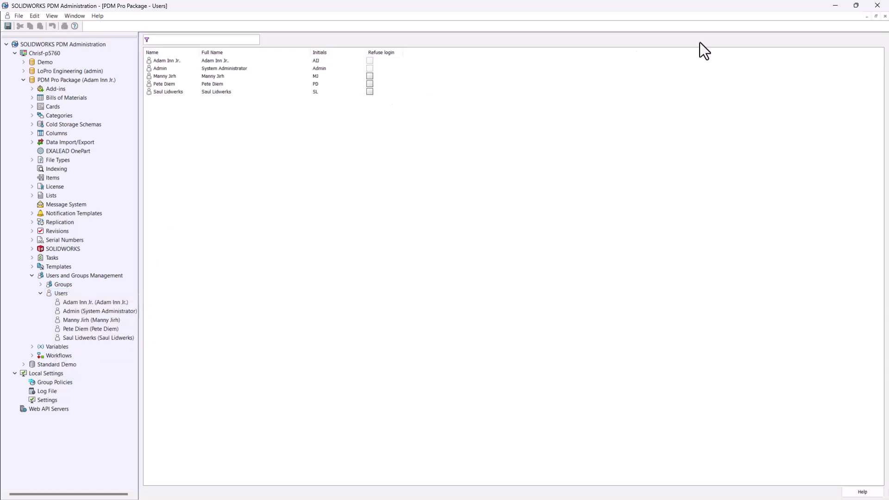
click(884, 16)
click(431, 277)
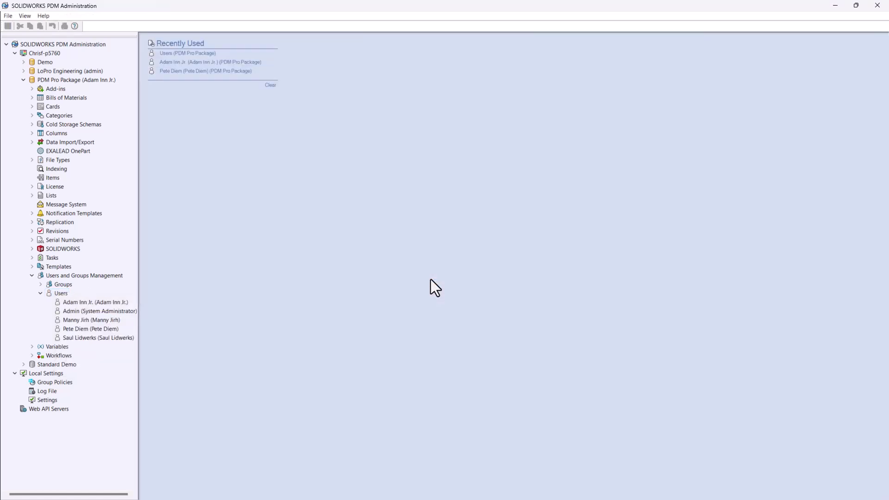